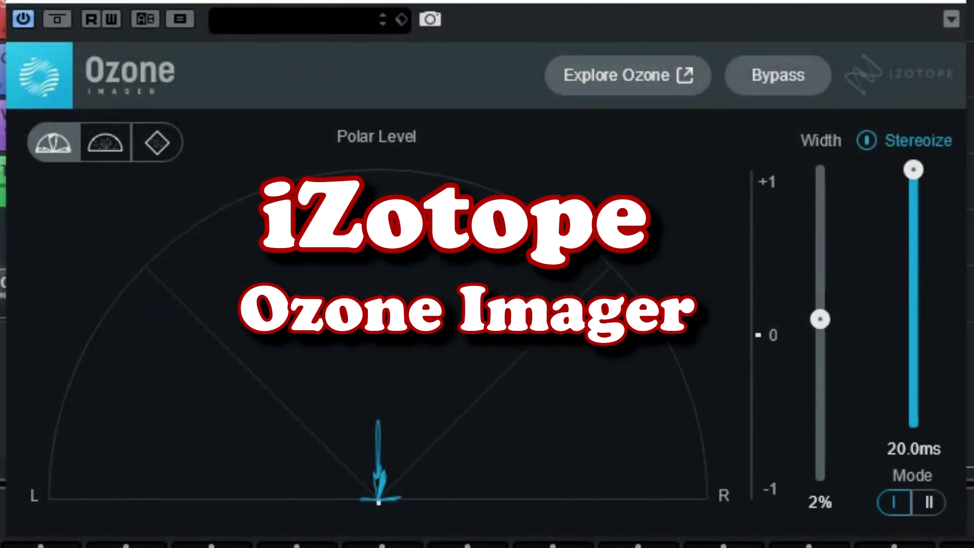
Toggle Ozone Imager's Stereoize off and back on, then shorten its delay from 20.0ms to 7.0ms
{"action": "left_click", "coordinate": [905, 145]}
{"action": "left_click", "coordinate": [909, 144]}
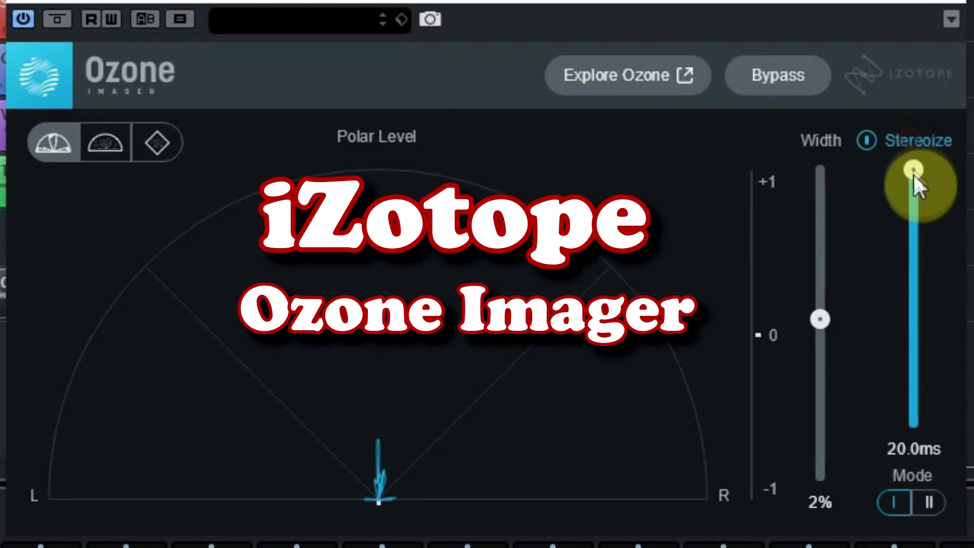
{"action": "left_click_drag", "start_coordinate": [913, 174], "coordinate": [913, 343]}
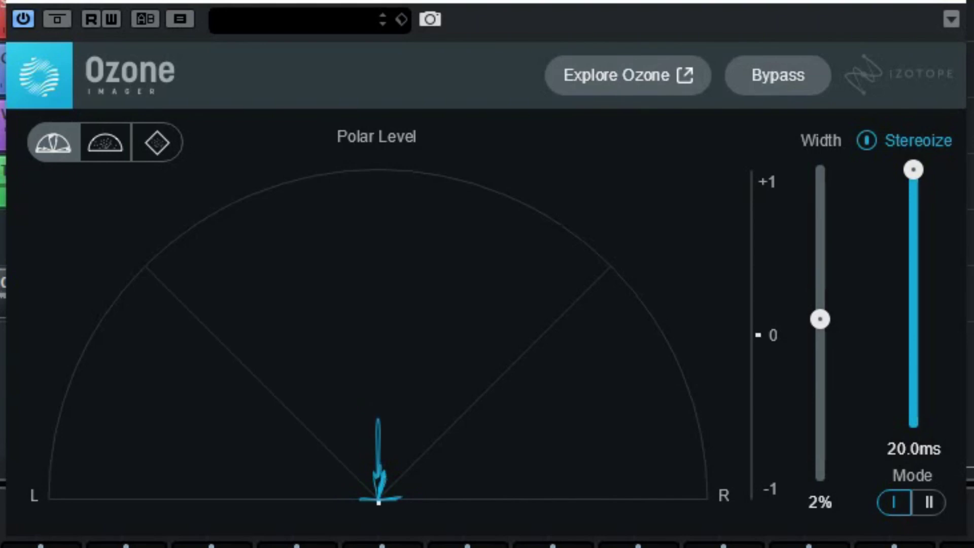
{"action": "left_click", "coordinate": [901, 144]}
{"action": "left_click", "coordinate": [918, 326]}
{"action": "left_click", "coordinate": [909, 140]}
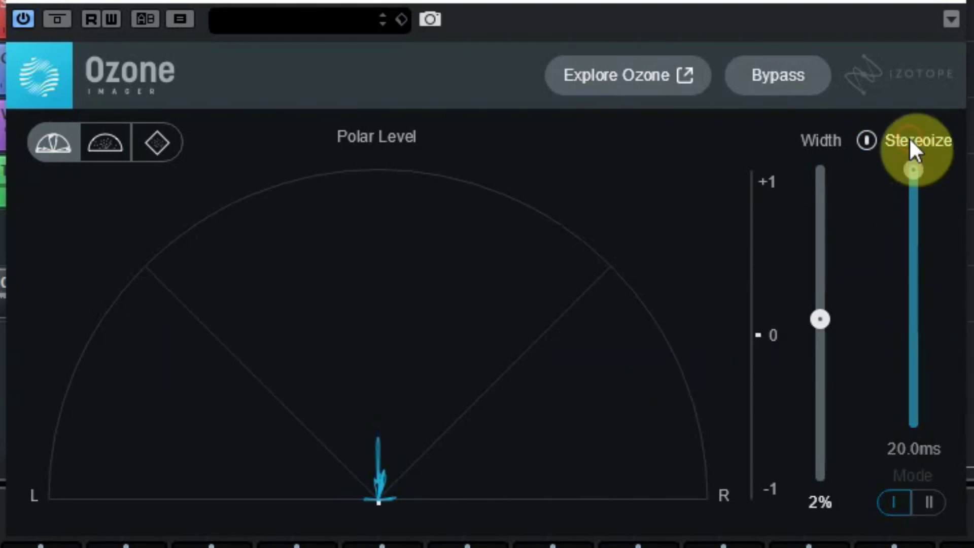
{"action": "left_click", "coordinate": [912, 173]}
{"action": "left_click_drag", "start_coordinate": [913, 173], "coordinate": [913, 343]}
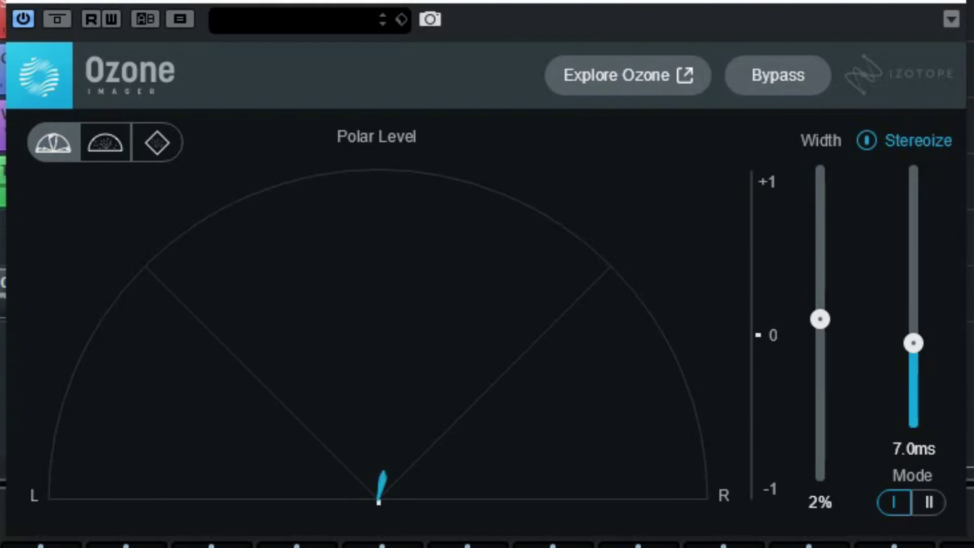
Try several stereo Width settings, then settle near 91% and lengthen the Stereoize delay to 19.0ms
{"action": "mouse_move", "coordinate": [820, 319]}
{"action": "left_mouse_down"}
{"action": "mouse_move", "coordinate": [816, 328]}
{"action": "mouse_move", "coordinate": [819, 180]}
{"action": "mouse_move", "coordinate": [825, 402]}
{"action": "mouse_move", "coordinate": [819, 326]}
{"action": "left_mouse_up"}
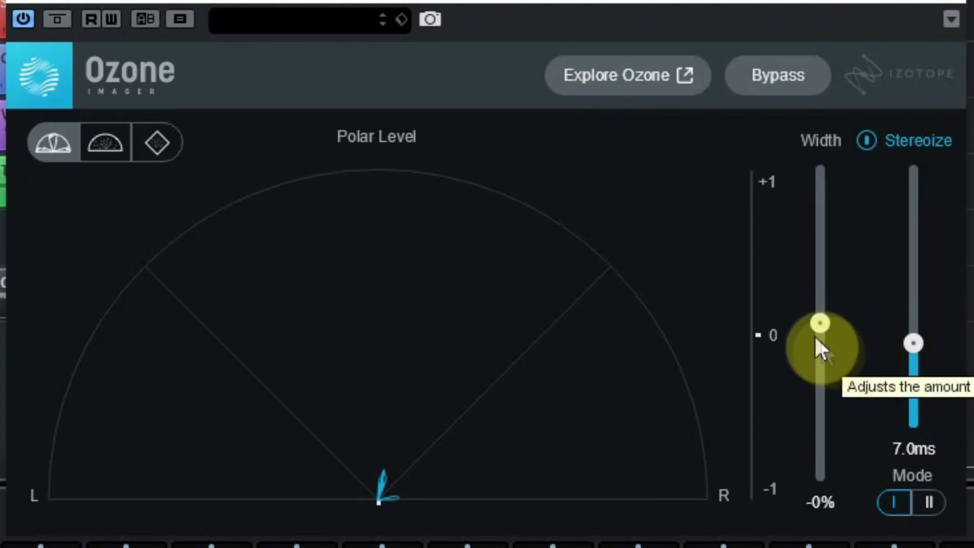
{"action": "mouse_move", "coordinate": [820, 323]}
{"action": "left_mouse_down"}
{"action": "mouse_move", "coordinate": [837, 490]}
{"action": "mouse_move", "coordinate": [827, 477]}
{"action": "mouse_move", "coordinate": [826, 331]}
{"action": "left_mouse_up"}
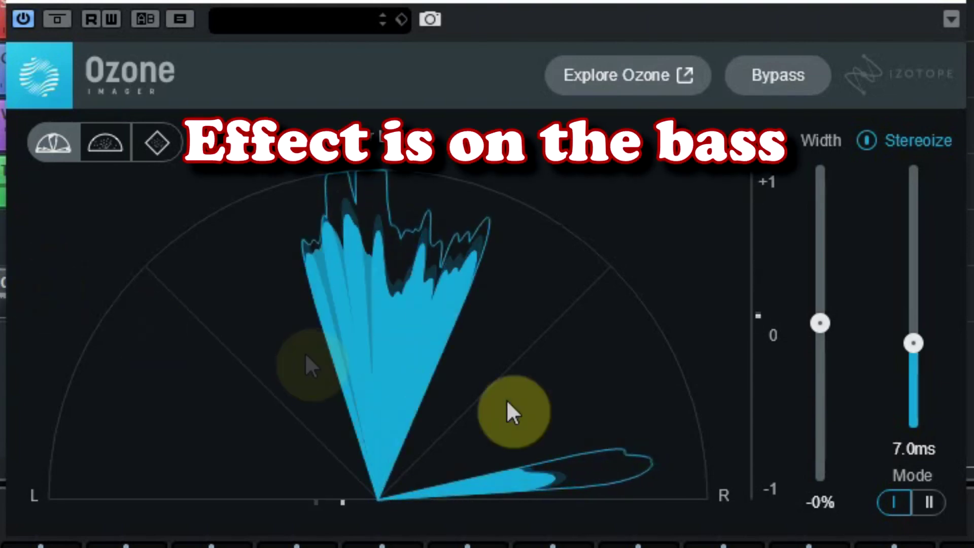
{"action": "mouse_move", "coordinate": [820, 318]}
{"action": "left_mouse_down"}
{"action": "mouse_move", "coordinate": [813, 225]}
{"action": "mouse_move", "coordinate": [821, 157]}
{"action": "mouse_move", "coordinate": [818, 293]}
{"action": "mouse_move", "coordinate": [832, 404]}
{"action": "mouse_move", "coordinate": [817, 517]}
{"action": "mouse_move", "coordinate": [823, 477]}
{"action": "mouse_move", "coordinate": [804, 315]}
{"action": "left_mouse_up"}
{"action": "left_click_drag", "start_coordinate": [913, 343], "coordinate": [906, 183]}
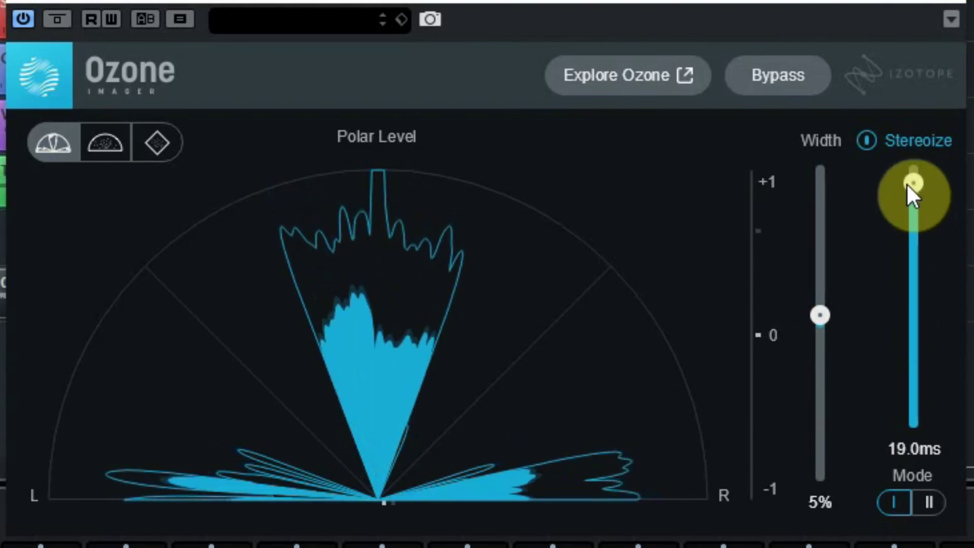
{"action": "left_click_drag", "start_coordinate": [819, 315], "coordinate": [823, 184]}
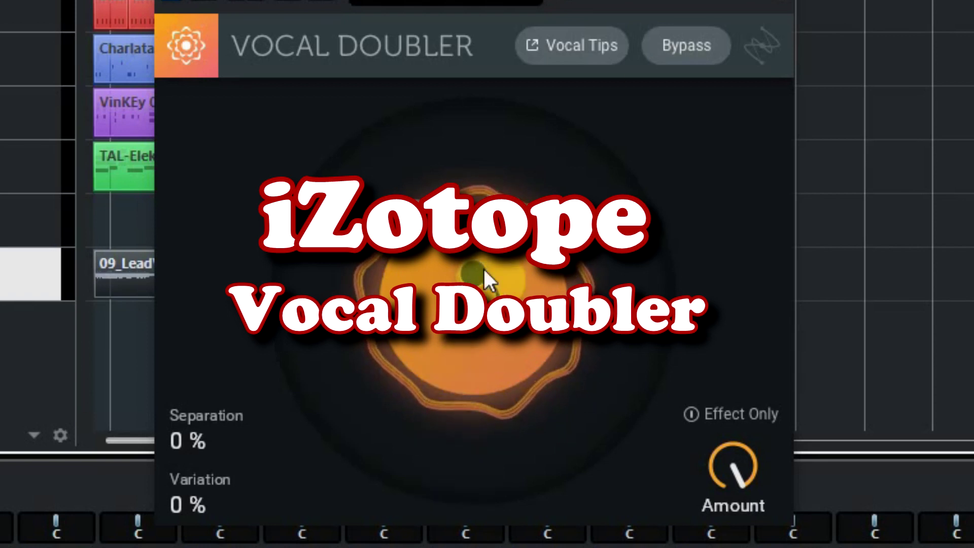
Drag the Vocal Doubler puck upward so Separation reaches 100% while Variation stays at 0%
{"action": "left_click_drag", "start_coordinate": [483, 267], "coordinate": [475, 194]}
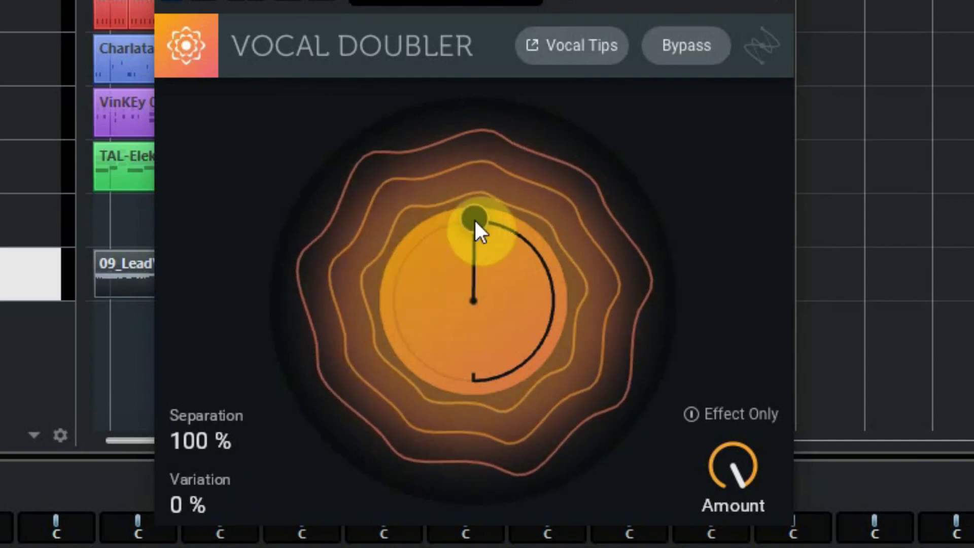
{"action": "left_click_drag", "start_coordinate": [467, 226], "coordinate": [581, 325]}
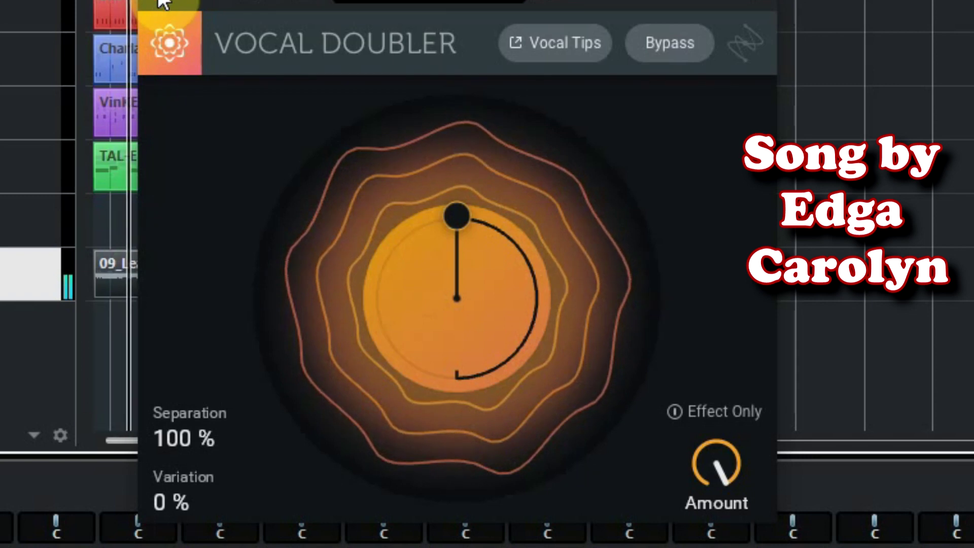
{"action": "left_click_drag", "start_coordinate": [456, 216], "coordinate": [151, 2]}
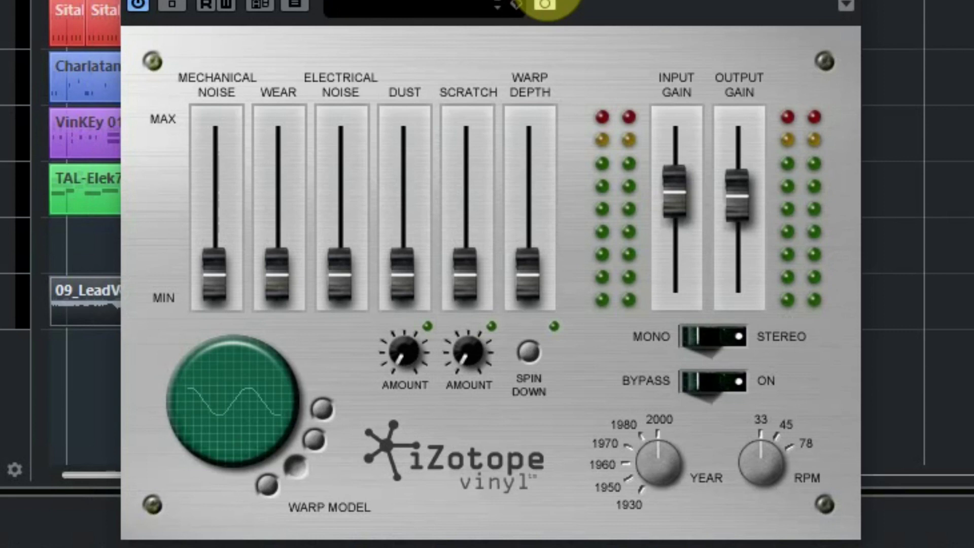
Play the song, try the Vinyl mechanical noise, electrical noise and warp faders, then enable Spin Down
{"action": "key", "text": "space"}
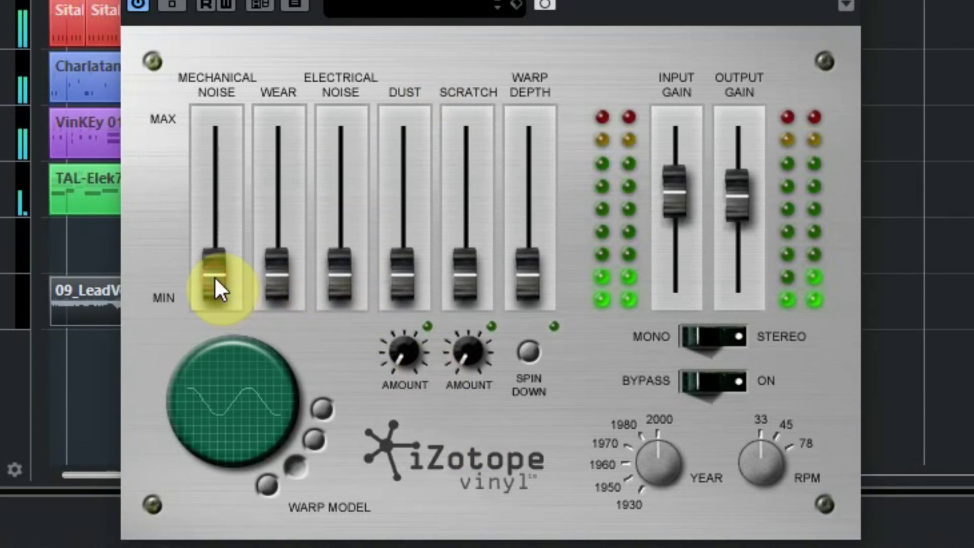
{"action": "left_click_drag", "start_coordinate": [214, 276], "coordinate": [246, 315]}
{"action": "left_click_drag", "start_coordinate": [277, 274], "coordinate": [268, 315]}
{"action": "left_click_drag", "start_coordinate": [343, 287], "coordinate": [362, 332]}
{"action": "left_click_drag", "start_coordinate": [528, 276], "coordinate": [635, 433]}
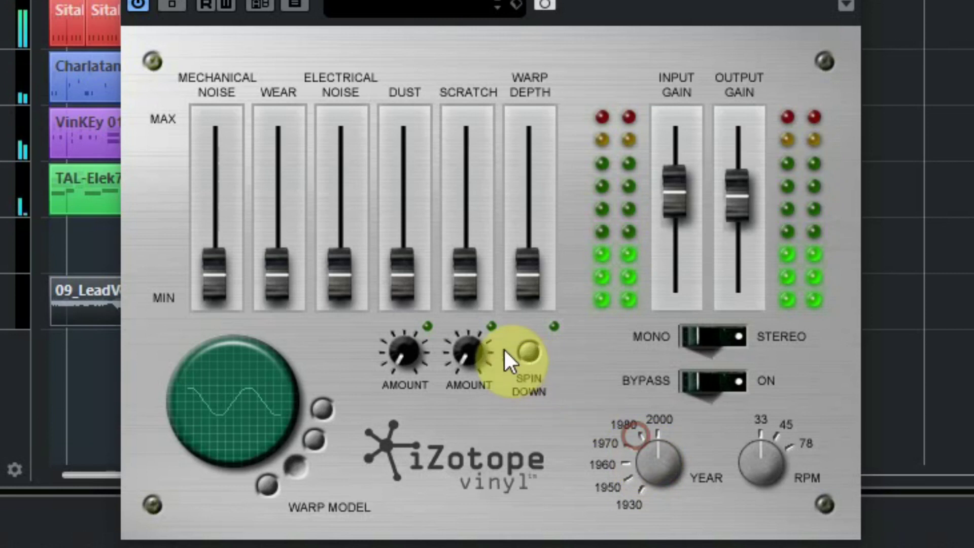
{"action": "left_click", "coordinate": [533, 346]}
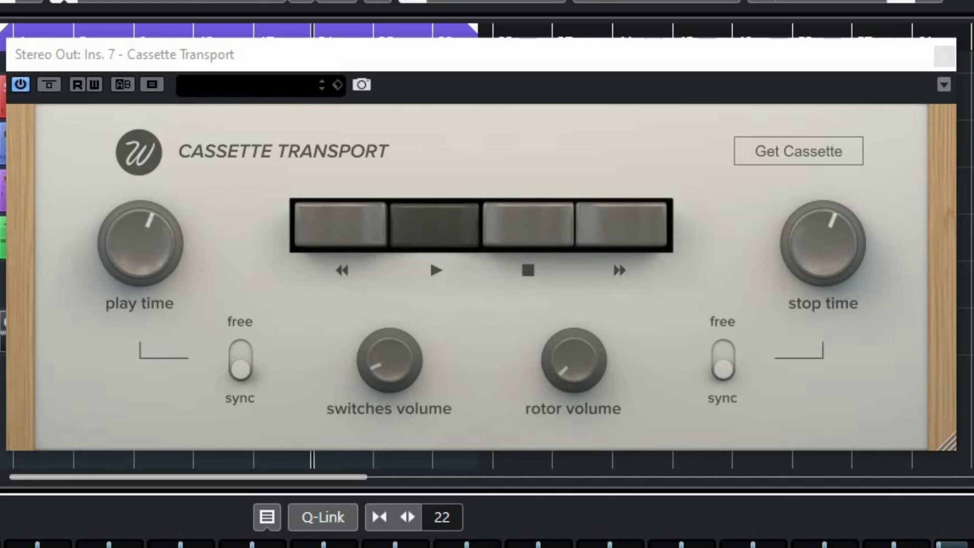
Audition Cassette Transport play, stop and fast-forward with rotor ~35.2%, switches 8.0%, play time 1/4
{"action": "mouse_move", "coordinate": [565, 385]}
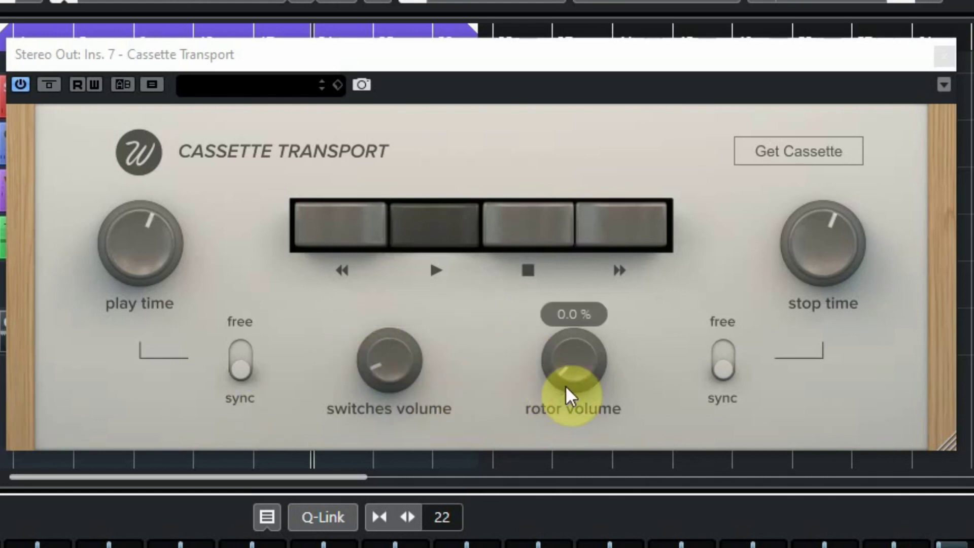
{"action": "mouse_move", "coordinate": [565, 385]}
{"action": "left_mouse_down"}
{"action": "mouse_move", "coordinate": [563, 322]}
{"action": "mouse_move", "coordinate": [587, 287]}
{"action": "mouse_move", "coordinate": [555, 390]}
{"action": "left_mouse_up"}
{"action": "left_click", "coordinate": [516, 220]}
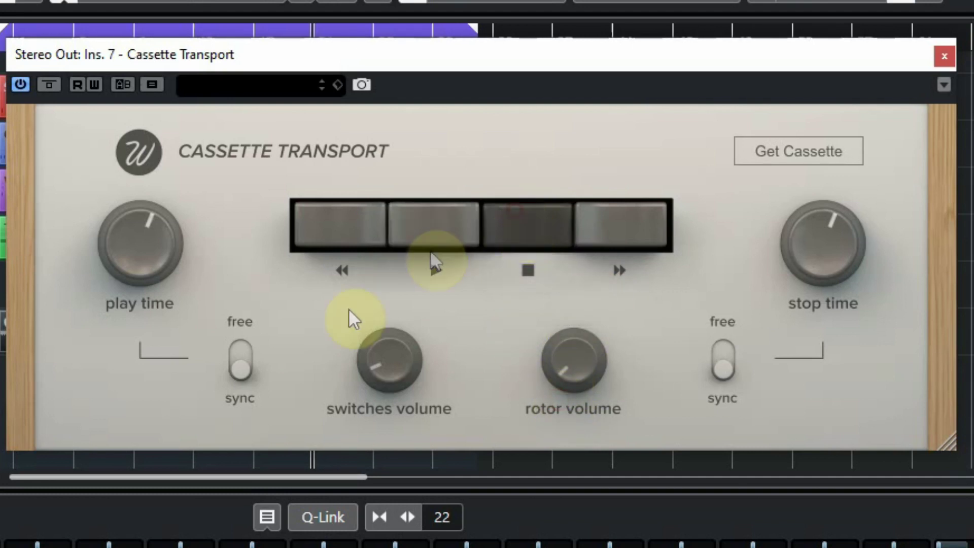
{"action": "left_click_drag", "start_coordinate": [374, 358], "coordinate": [373, 343]}
{"action": "left_click", "coordinate": [433, 236]}
{"action": "left_click", "coordinate": [529, 243]}
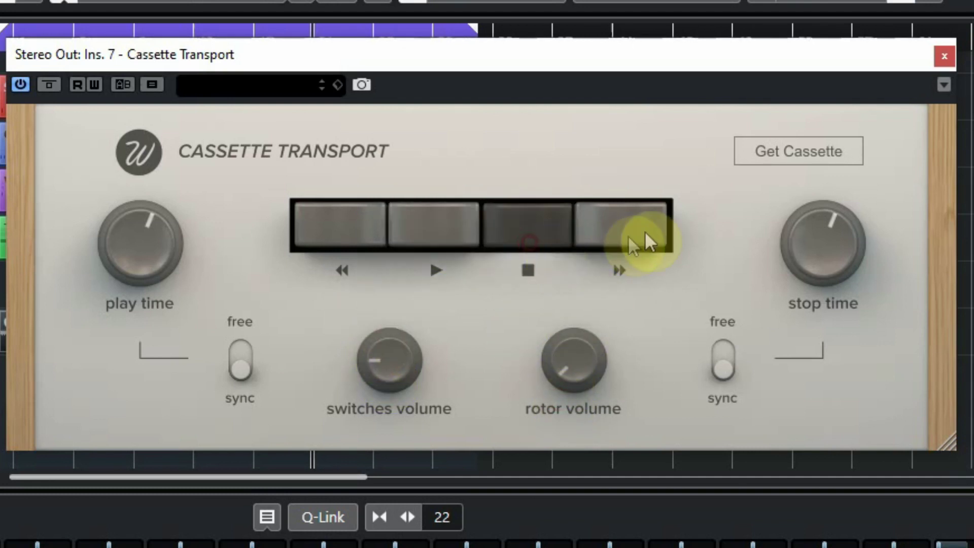
{"action": "left_click", "coordinate": [646, 235]}
{"action": "left_click", "coordinate": [529, 244]}
{"action": "mouse_move", "coordinate": [148, 243]}
{"action": "left_mouse_down"}
{"action": "mouse_move", "coordinate": [138, 255]}
{"action": "mouse_move", "coordinate": [136, 237]}
{"action": "left_mouse_up"}
{"action": "left_click_drag", "start_coordinate": [817, 265], "coordinate": [801, 228]}
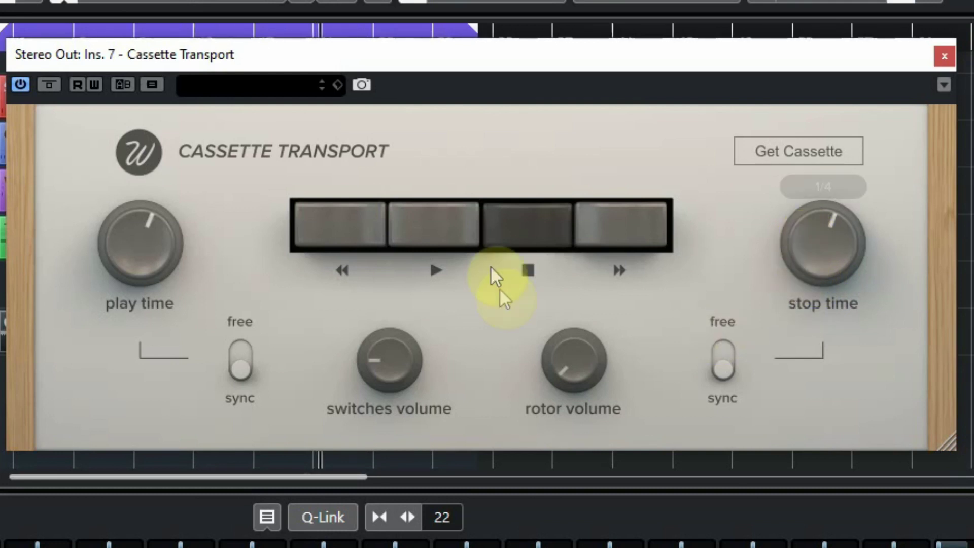
Audition rewind, play and stop with rotor at 26.0%, lengthening the stop time to 1 bar
{"action": "left_click", "coordinate": [468, 225]}
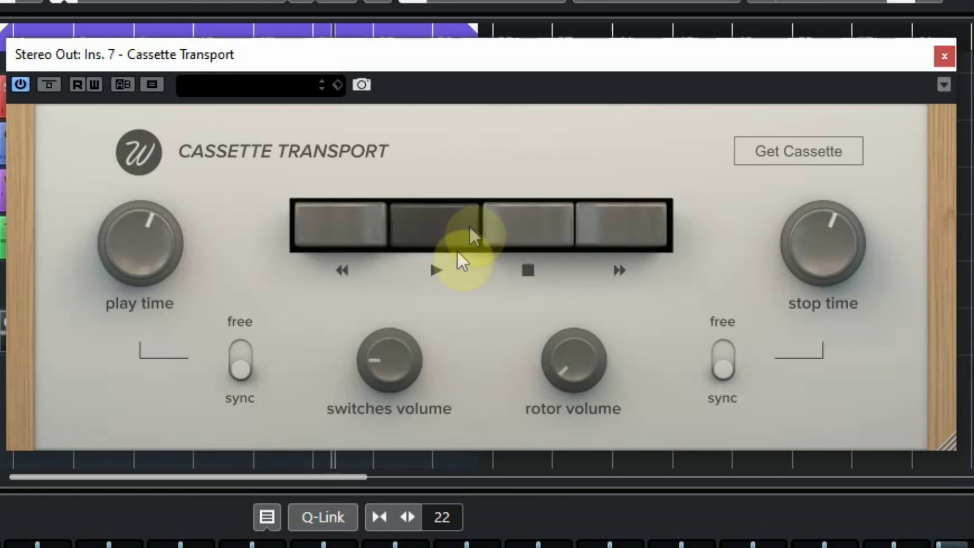
{"action": "mouse_move", "coordinate": [568, 351]}
{"action": "left_mouse_down"}
{"action": "mouse_move", "coordinate": [577, 258]}
{"action": "mouse_move", "coordinate": [559, 335]}
{"action": "left_mouse_up"}
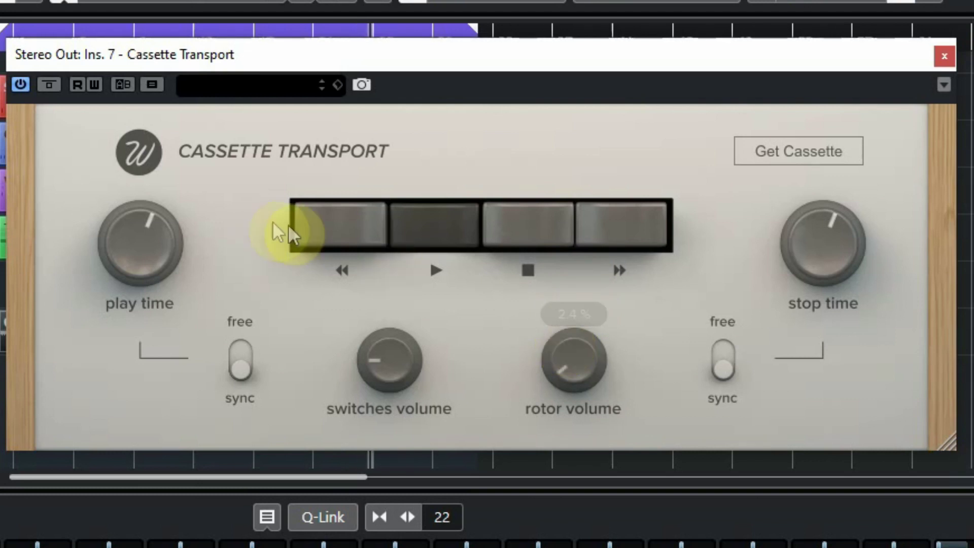
{"action": "left_click", "coordinate": [340, 226]}
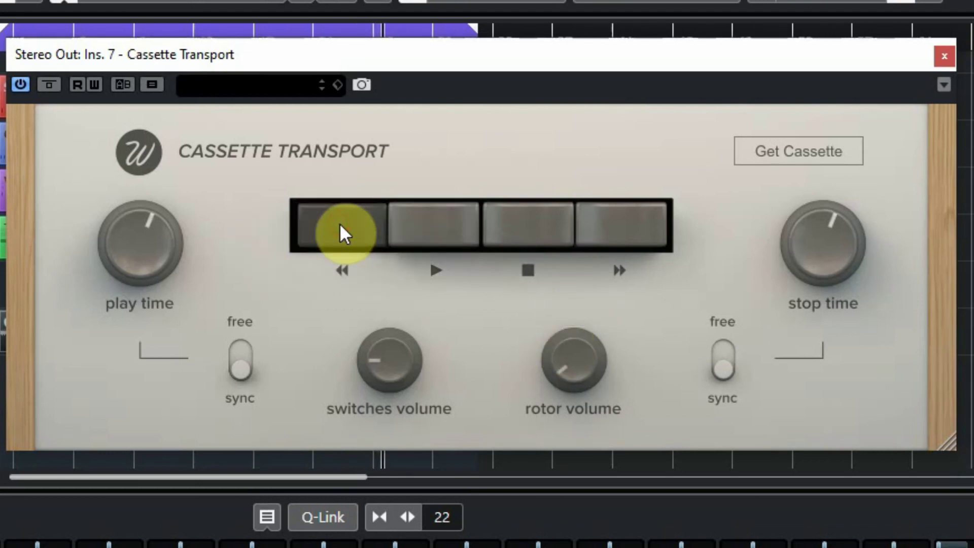
{"action": "left_click", "coordinate": [425, 237]}
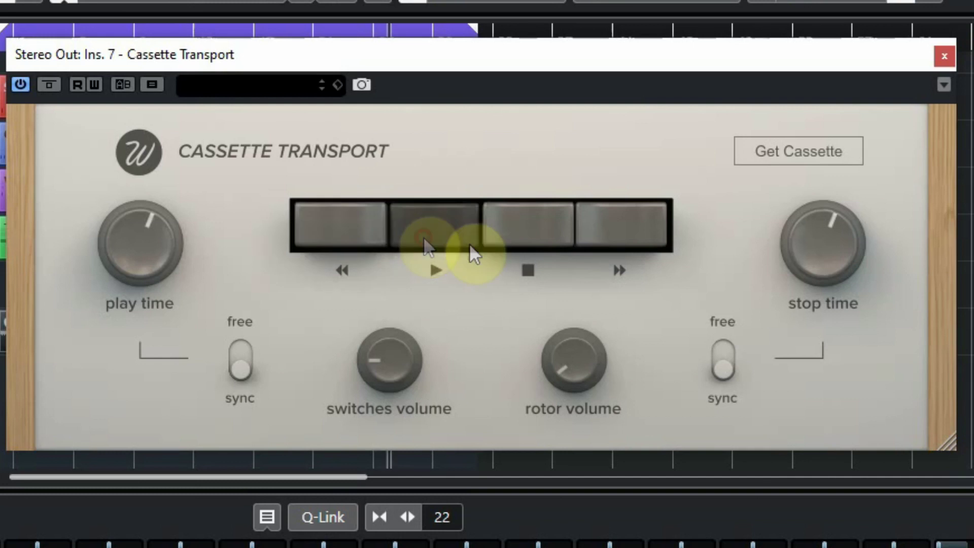
{"action": "left_click", "coordinate": [524, 236]}
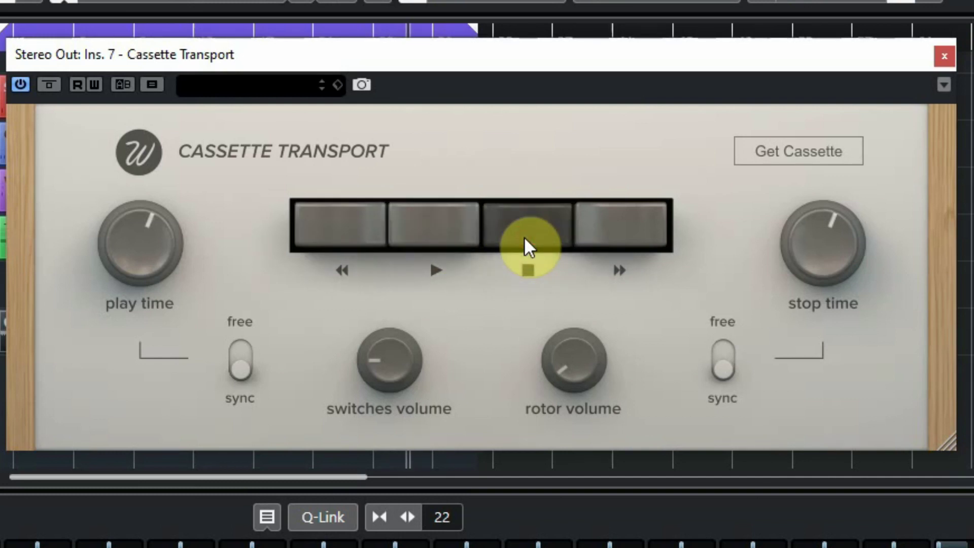
{"action": "left_click", "coordinate": [437, 217]}
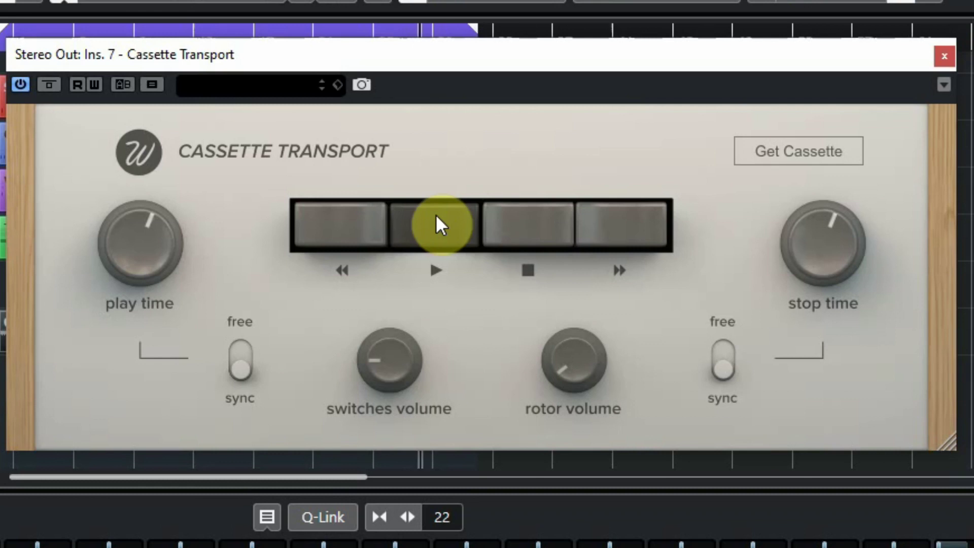
{"action": "left_click_drag", "start_coordinate": [815, 261], "coordinate": [810, 230]}
{"action": "left_click", "coordinate": [537, 236]}
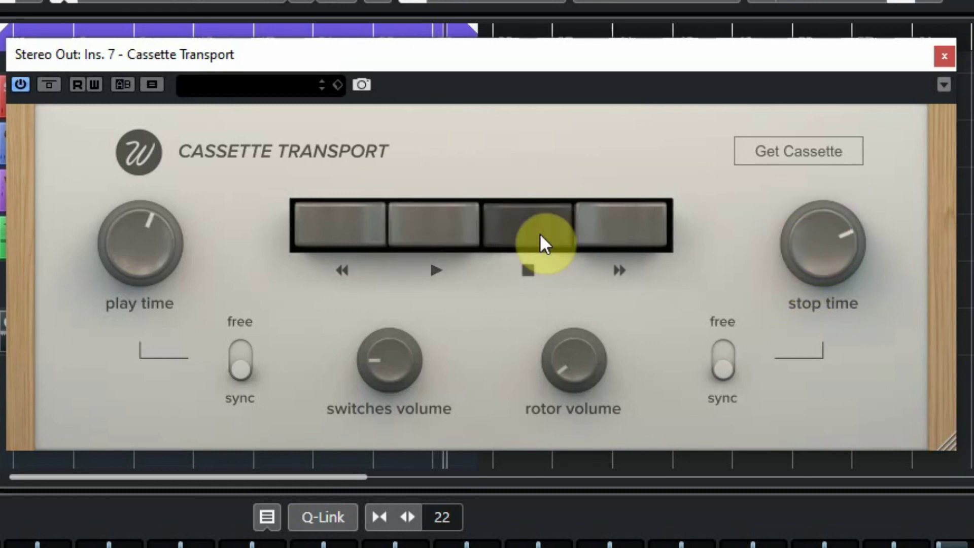
{"action": "left_click", "coordinate": [427, 234]}
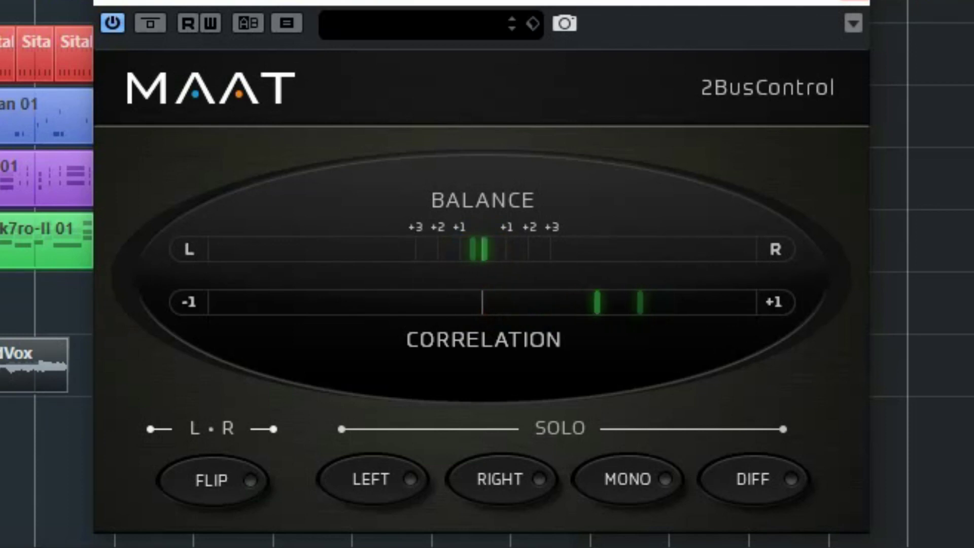
{"action": "left_click", "coordinate": [399, 487]}
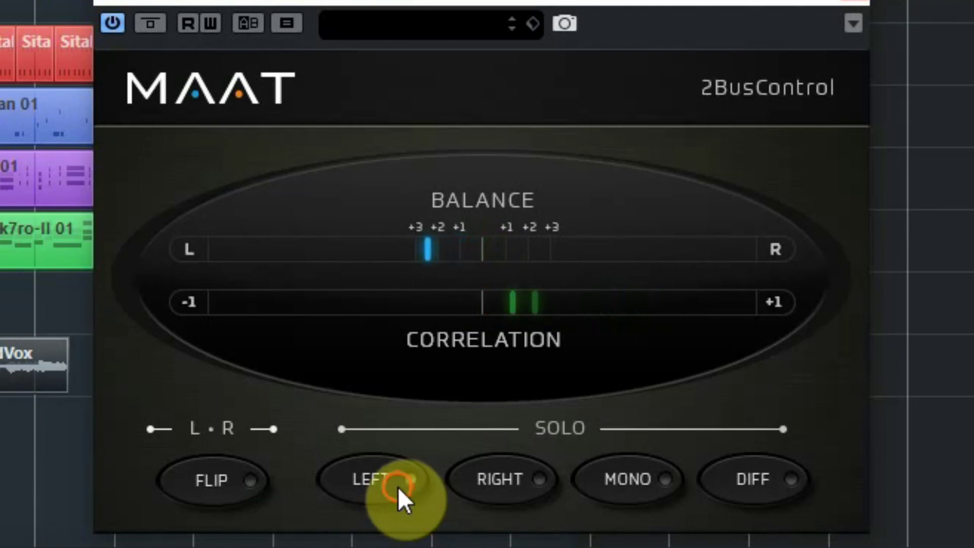
{"action": "left_click", "coordinate": [502, 484]}
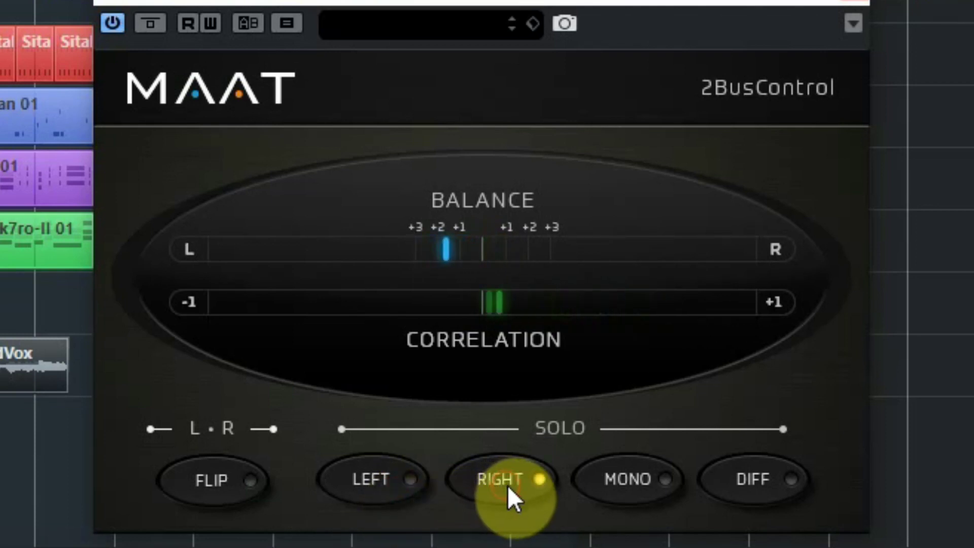
{"action": "left_click", "coordinate": [642, 484]}
{"action": "left_click", "coordinate": [208, 472]}
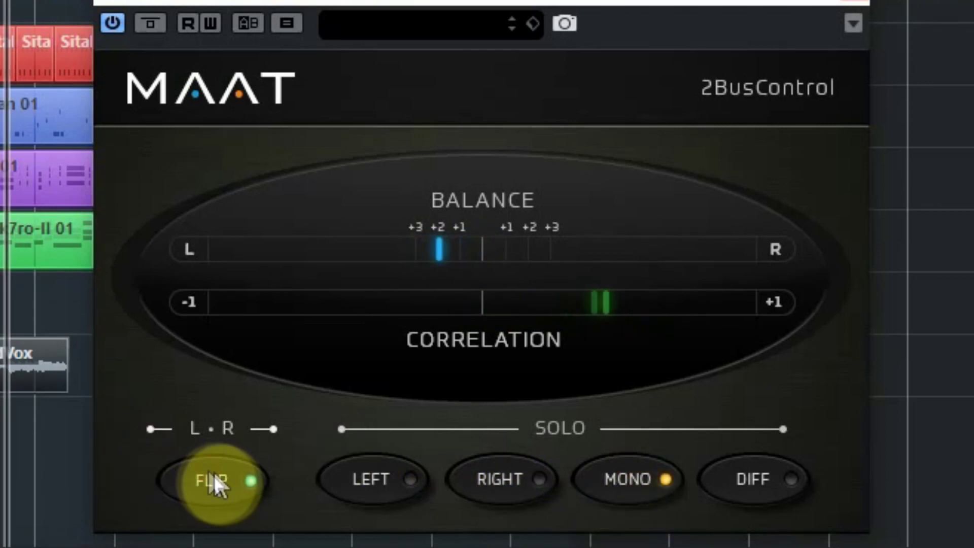
{"action": "left_click", "coordinate": [632, 489]}
{"action": "left_click", "coordinate": [184, 486]}
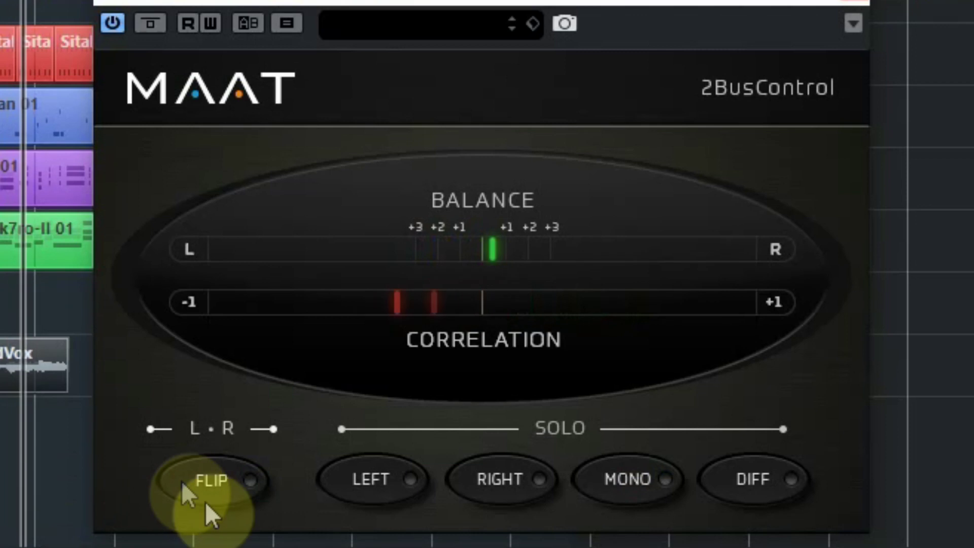
{"action": "left_click", "coordinate": [733, 480]}
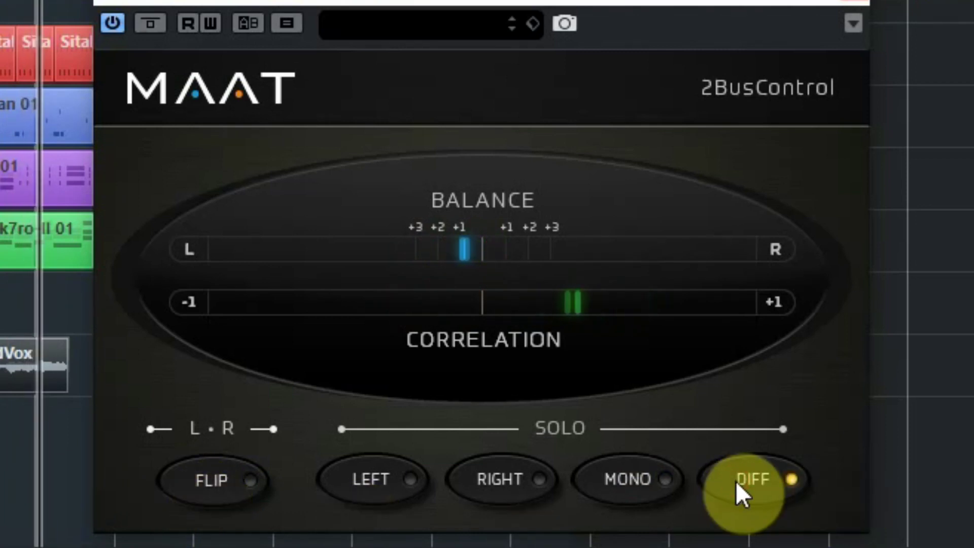
{"action": "left_click", "coordinate": [759, 488]}
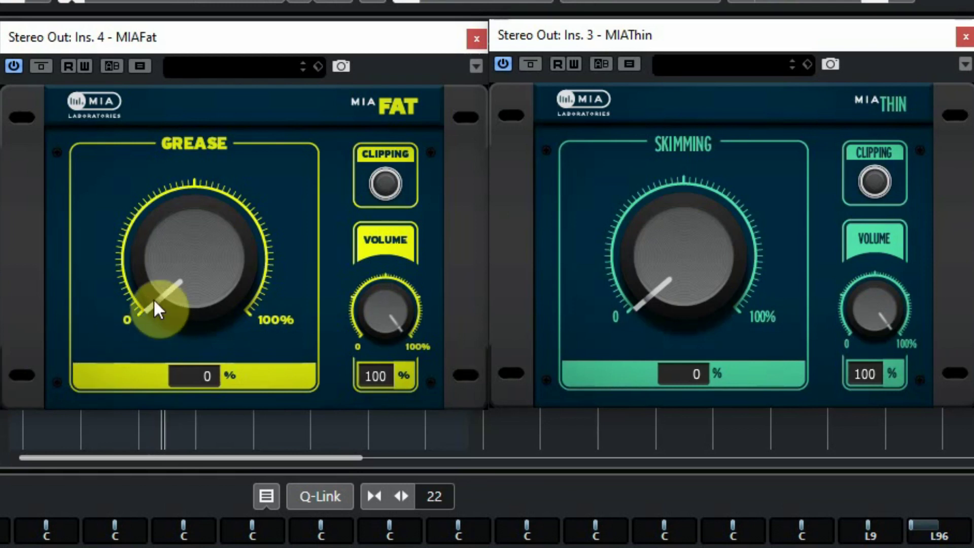
Turn MIAFat GREASE up to 38% then 75%, raise MIAThin SKIMMING, then reset both to 0%
{"action": "left_click_drag", "start_coordinate": [154, 299], "coordinate": [306, 369]}
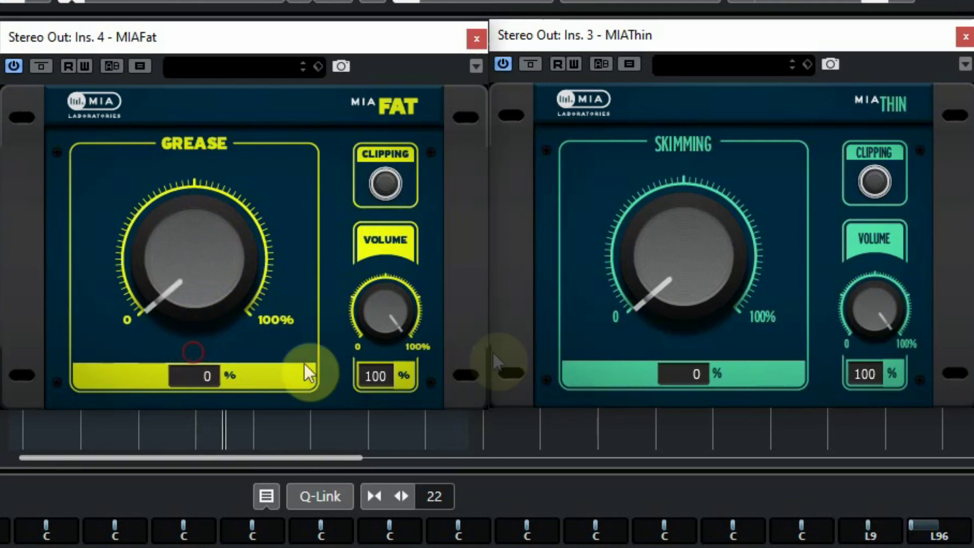
{"action": "left_click_drag", "start_coordinate": [666, 291], "coordinate": [698, 145]}
{"action": "left_click_drag", "start_coordinate": [150, 292], "coordinate": [228, 171]}
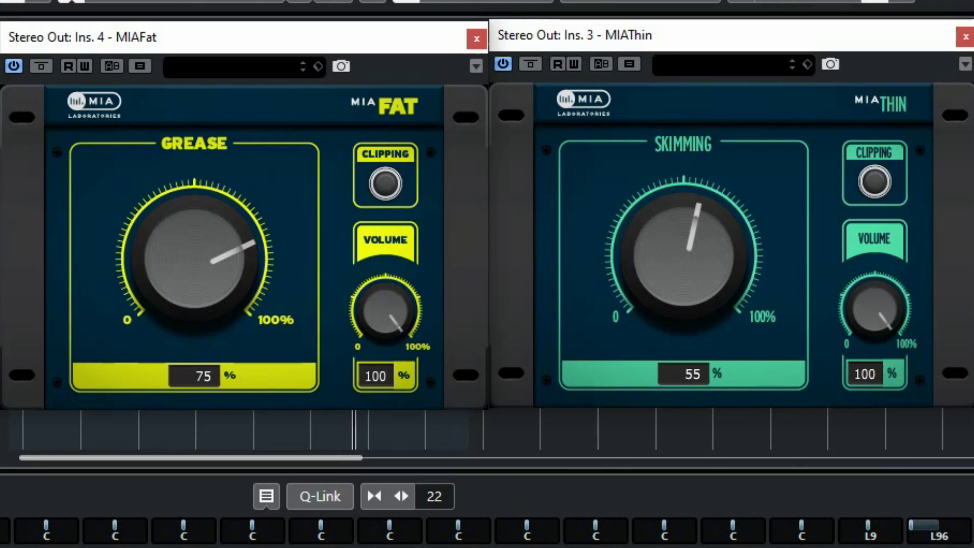
{"action": "double_click", "coordinate": [177, 242]}
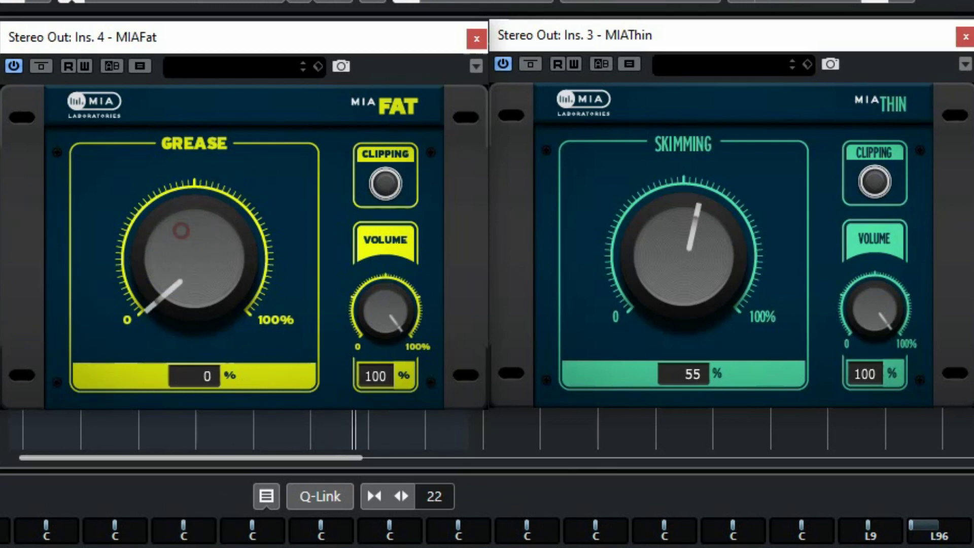
{"action": "double_click", "coordinate": [643, 276]}
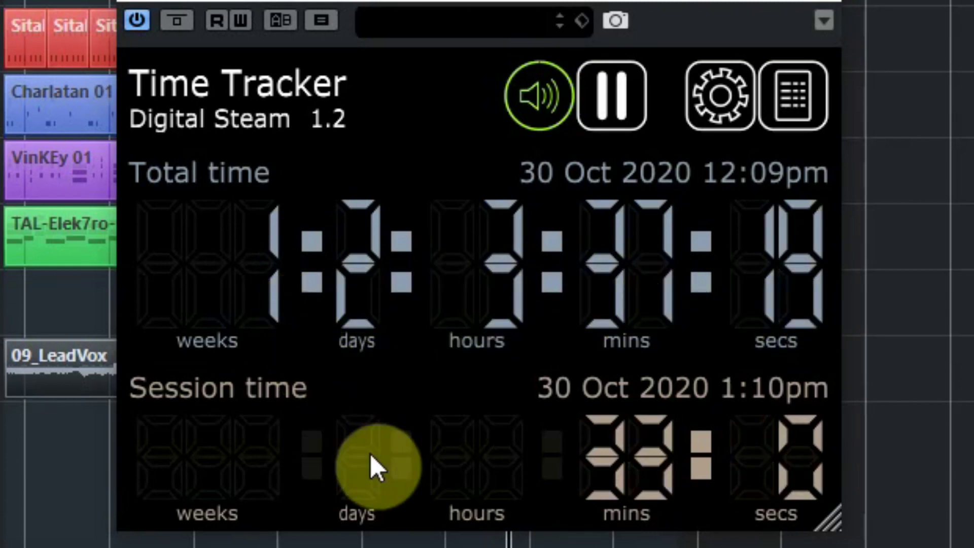
{"action": "left_click", "coordinate": [783, 103]}
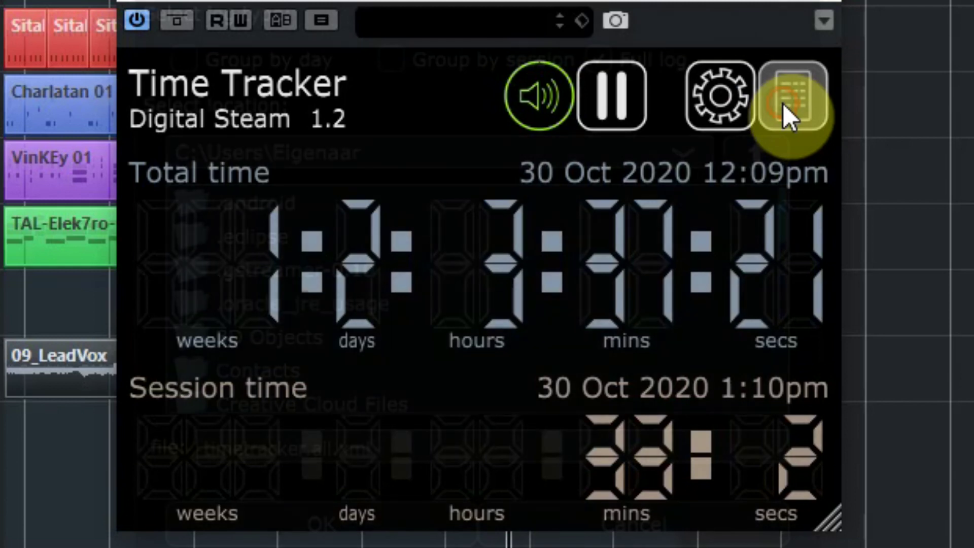
{"action": "left_click", "coordinate": [822, 2]}
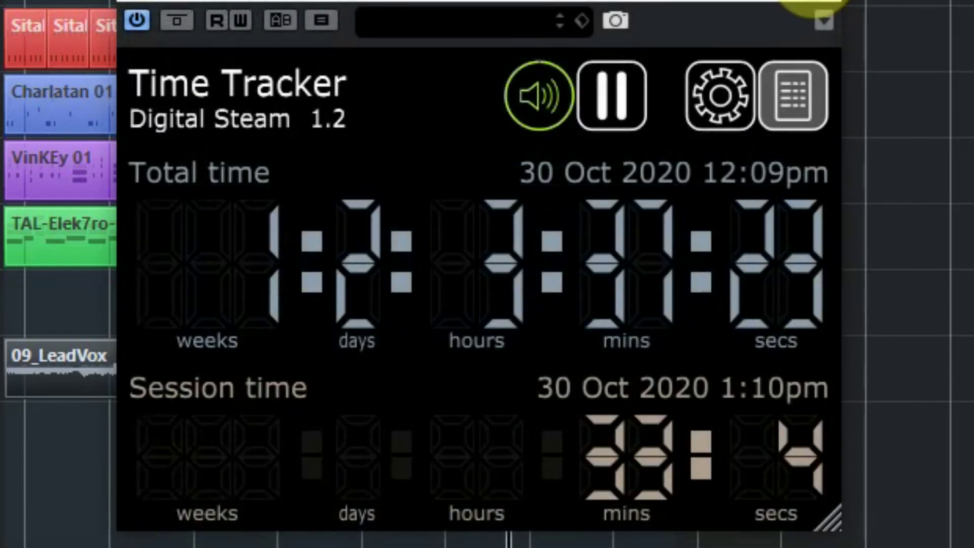